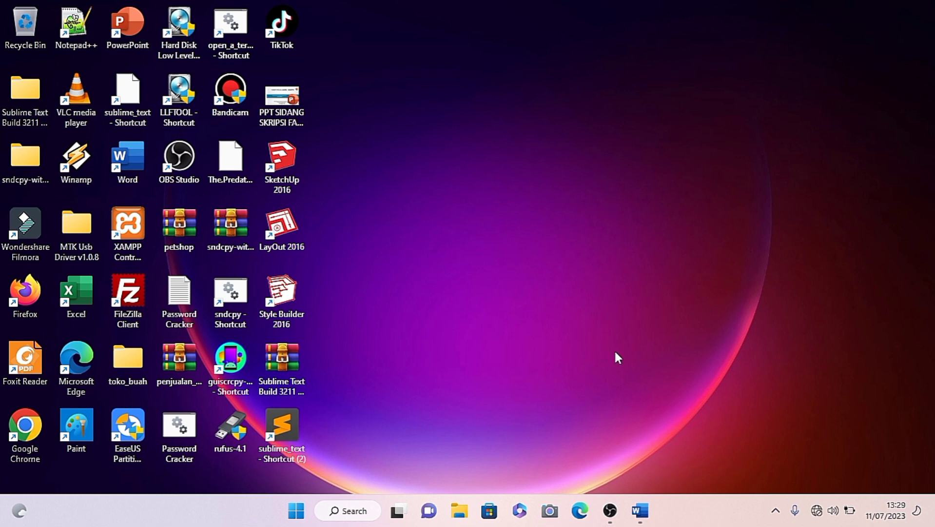
Restore the blank Word document Document1 from the taskbar.
left_click(643, 521)
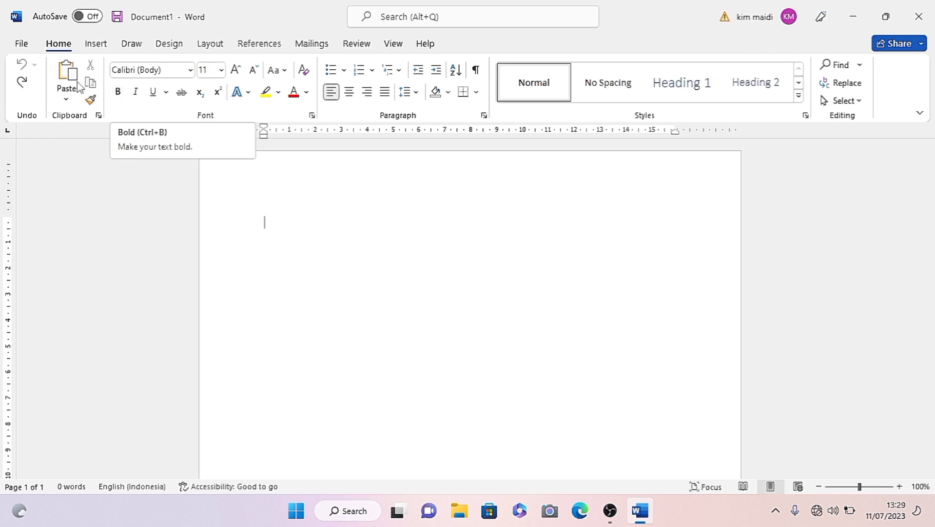
Insert a Horizontal Organization Chart SmartArt from the Hierarchy category.
left_click(103, 46)
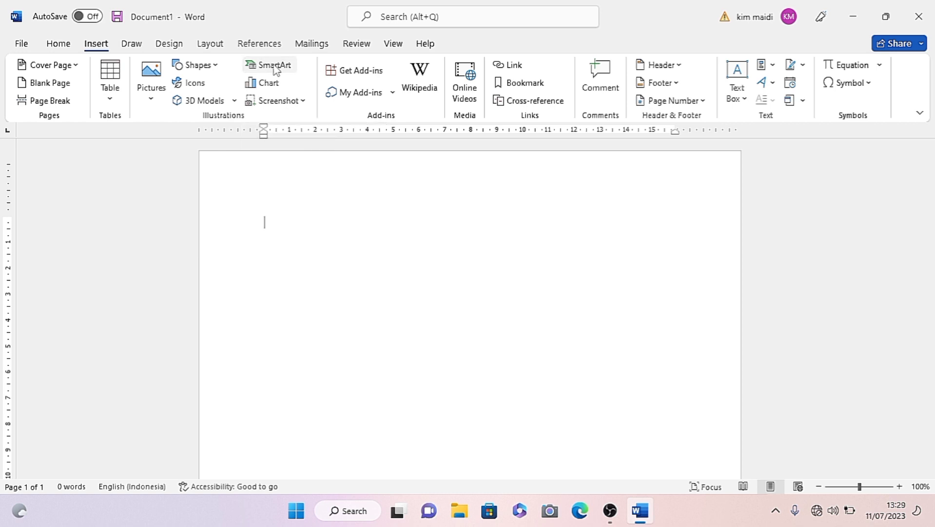
left_click(276, 71)
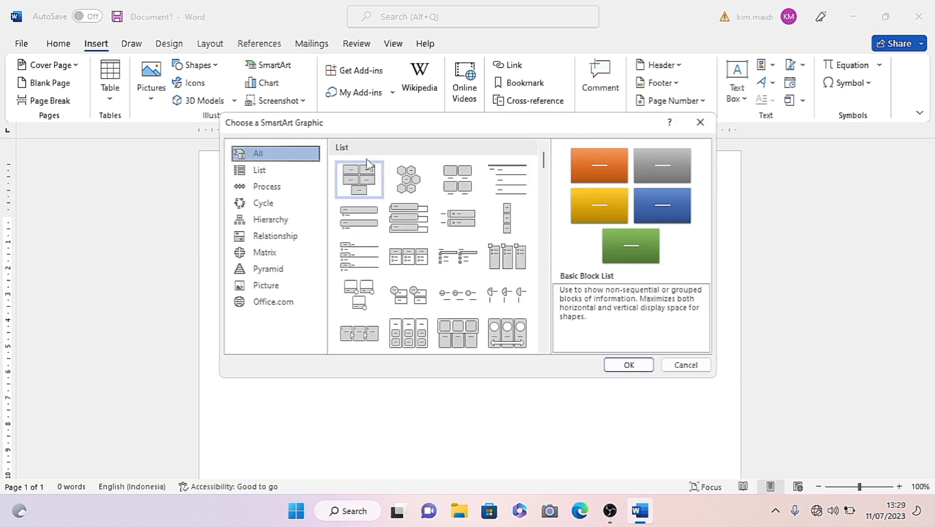
left_click(292, 170)
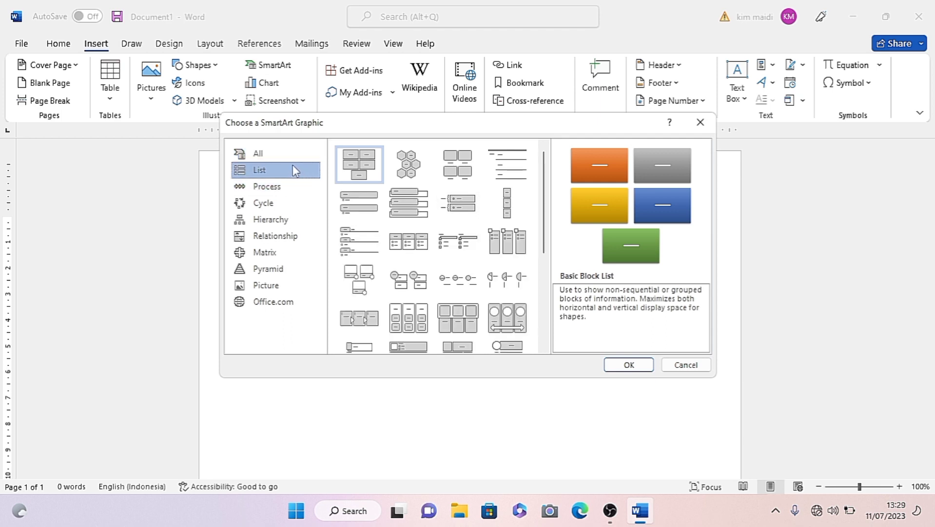
left_click(289, 159)
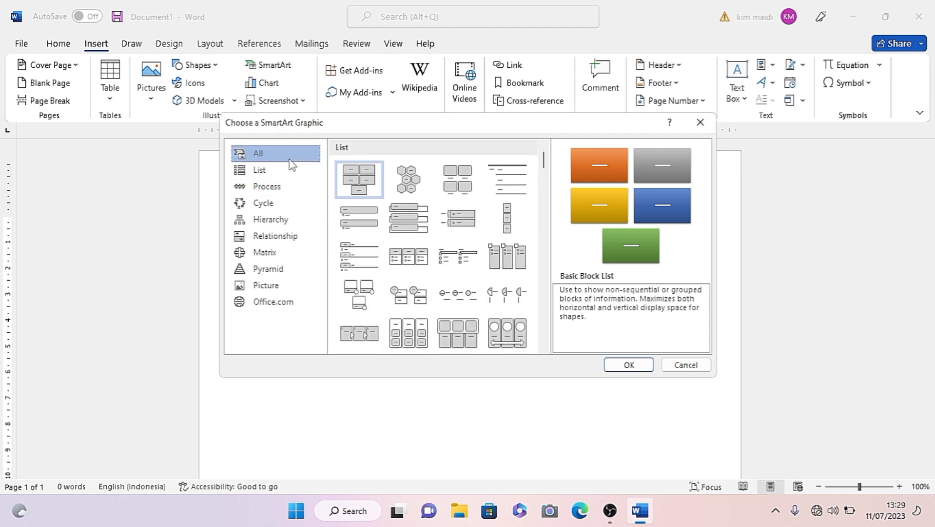
left_click(266, 188)
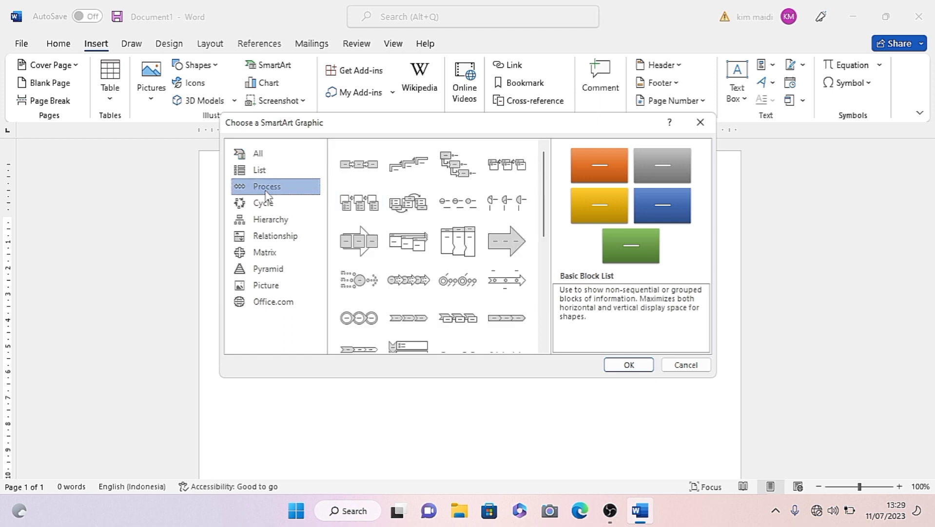
left_click(275, 211)
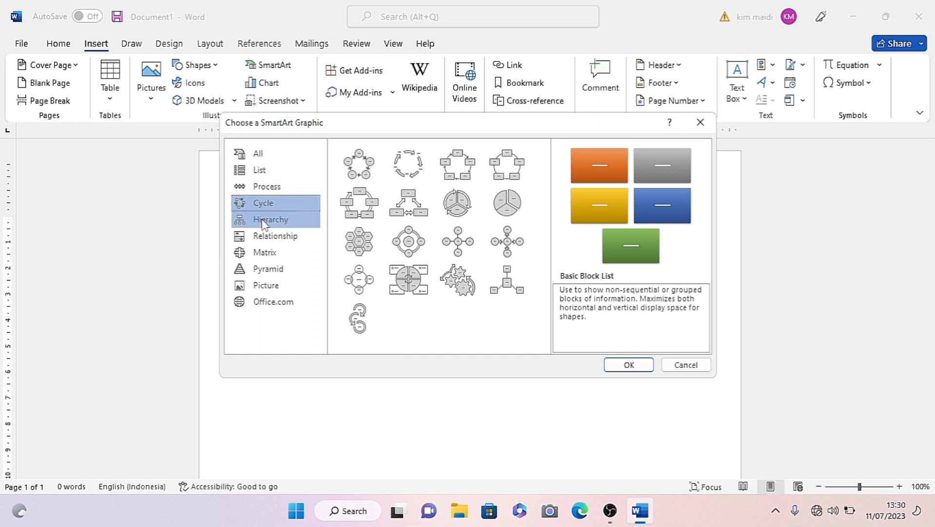
left_click(263, 222)
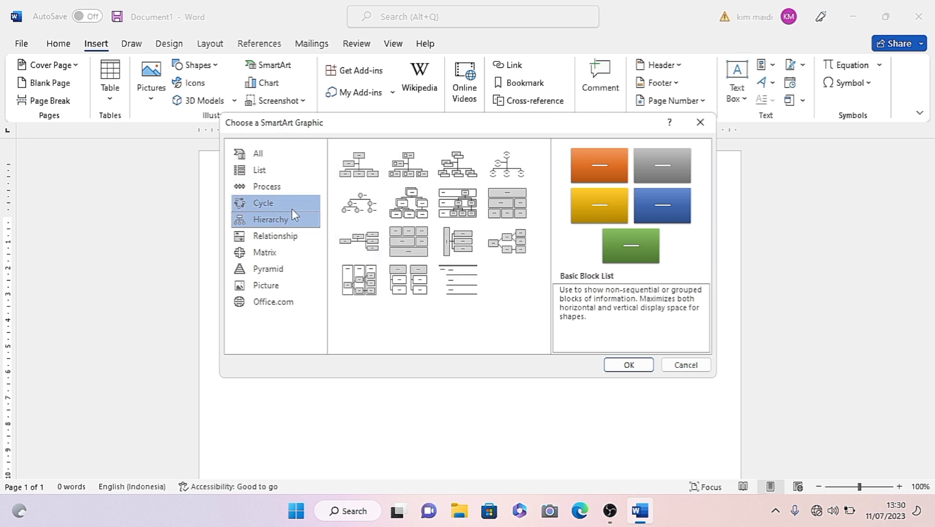
left_click(285, 235)
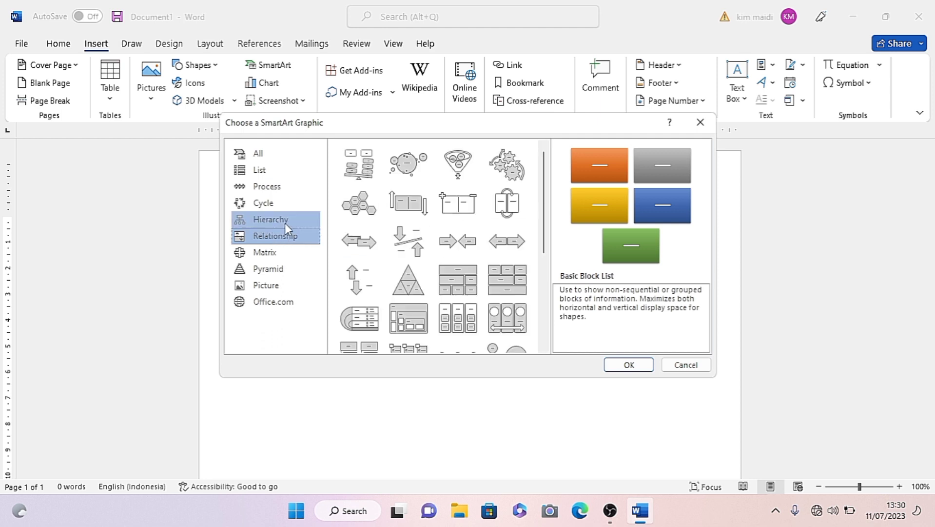
left_click(285, 223)
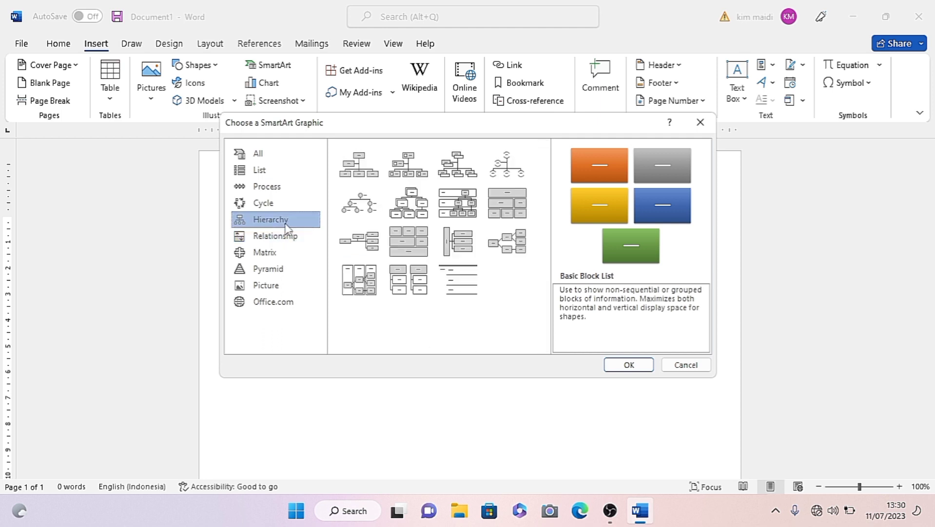
left_click(361, 243)
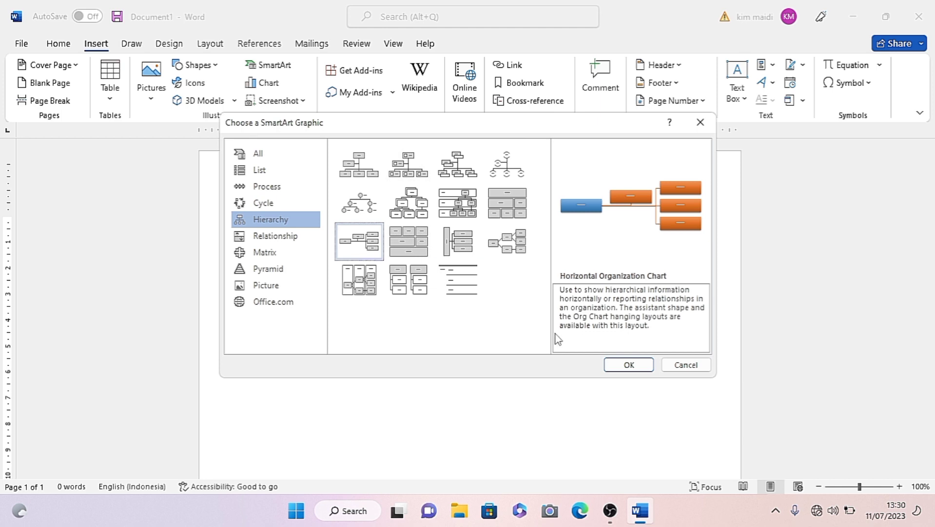
left_click(627, 365)
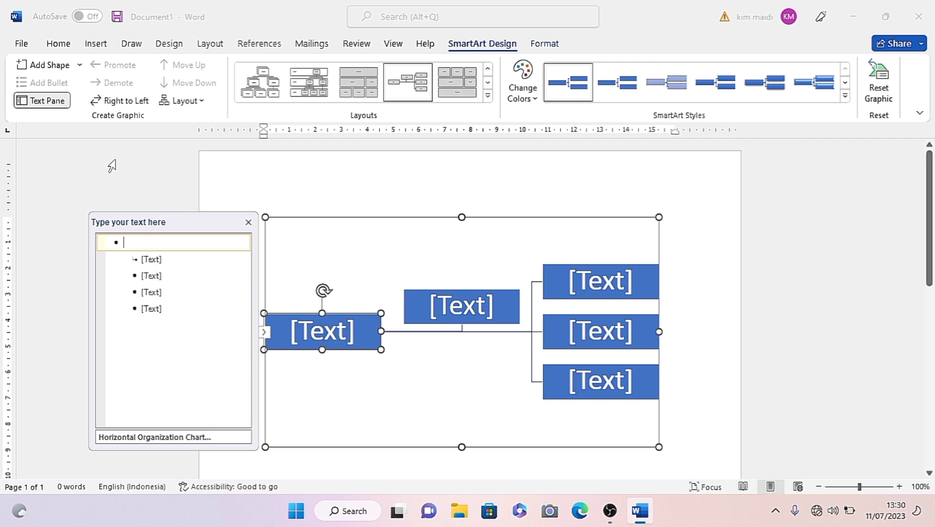
In the Text Pane, enter KETUA, WAKIL and SEKRETARIS for the first three boxes.
left_click(249, 222)
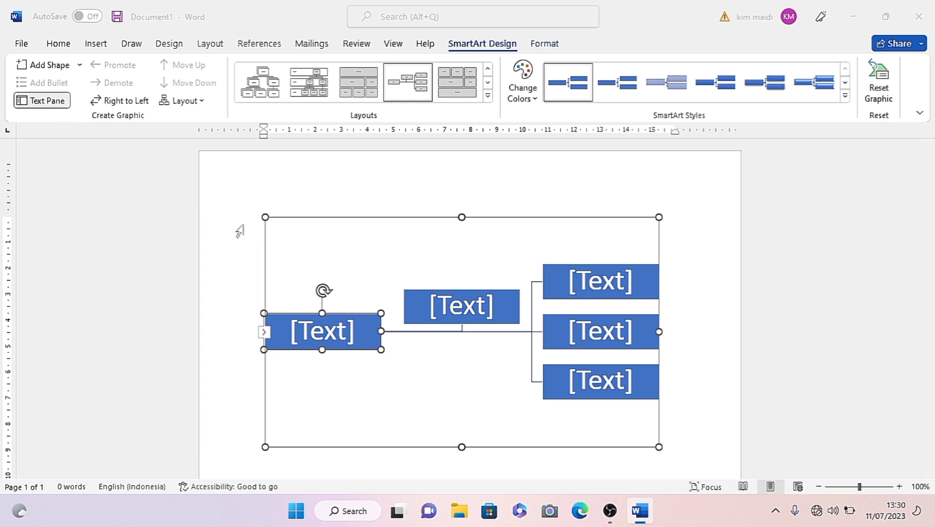
left_click(38, 102)
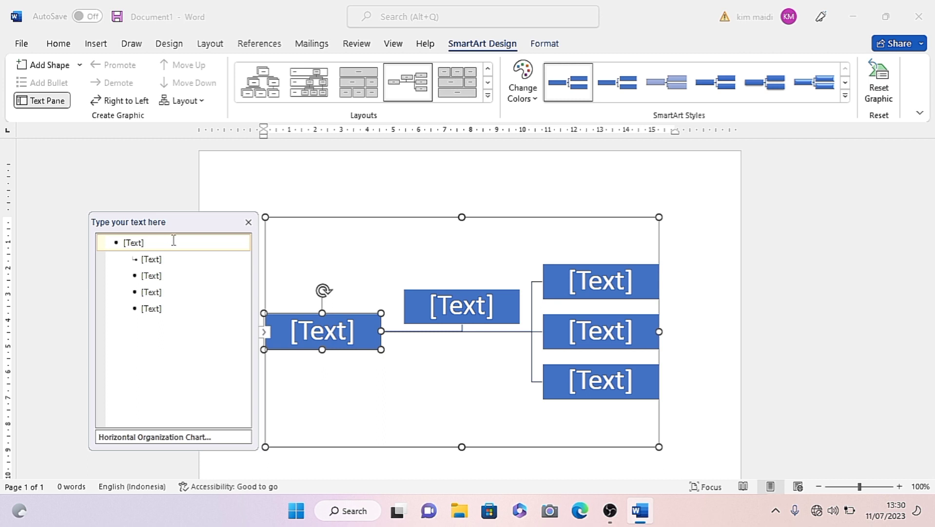
left_click(157, 241)
type("KETU")
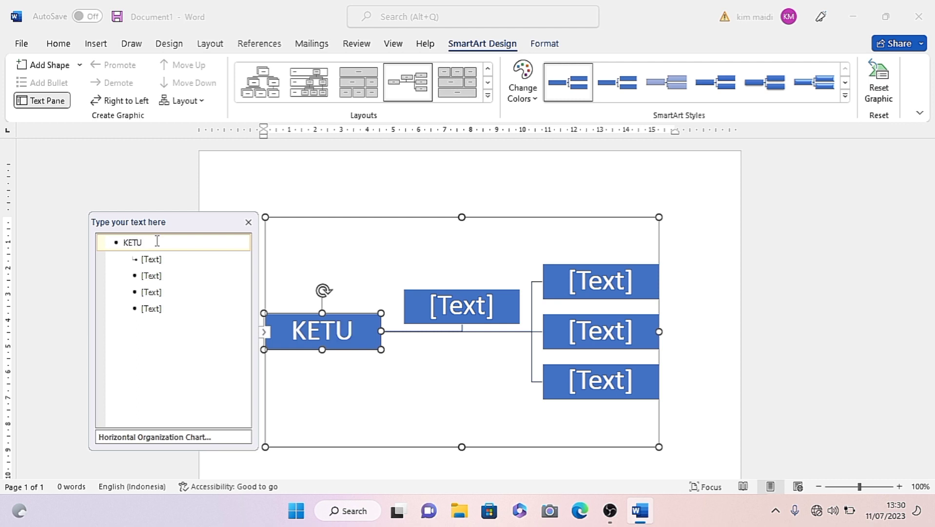
type("A")
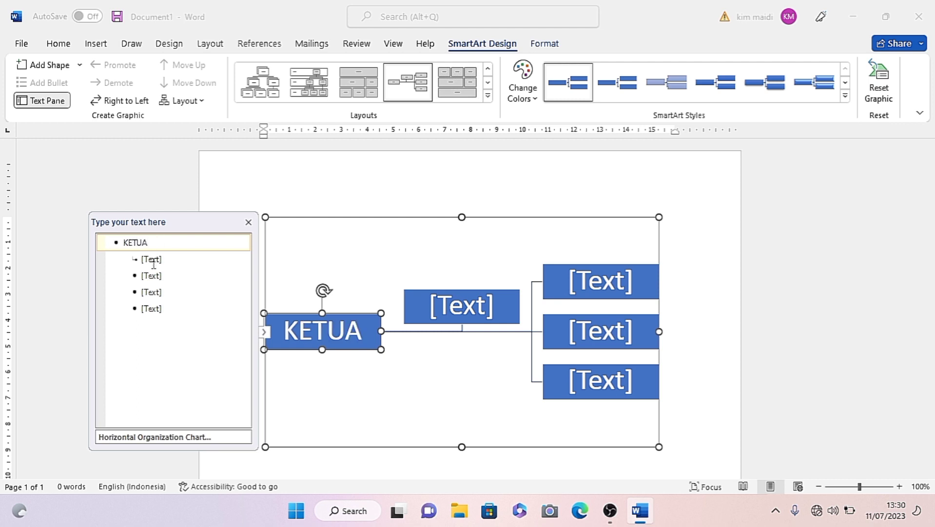
left_click(153, 262)
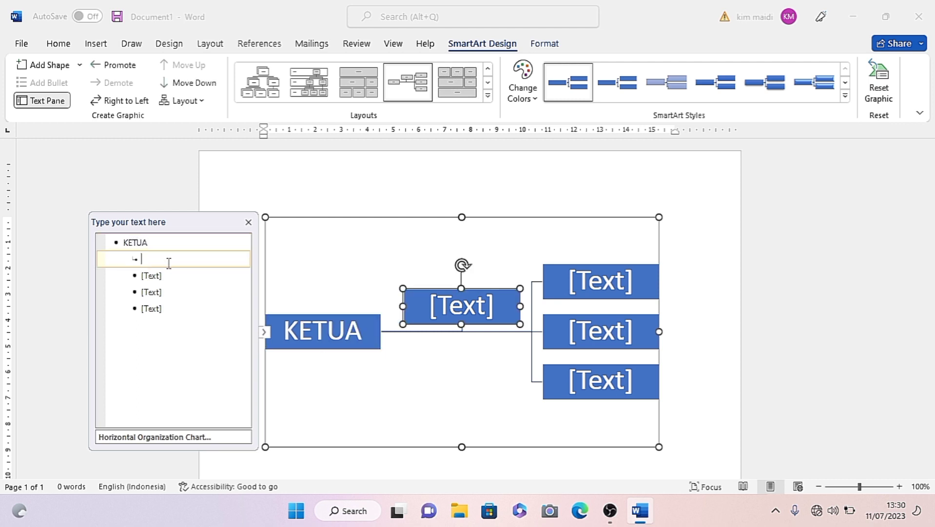
type("WAKI")
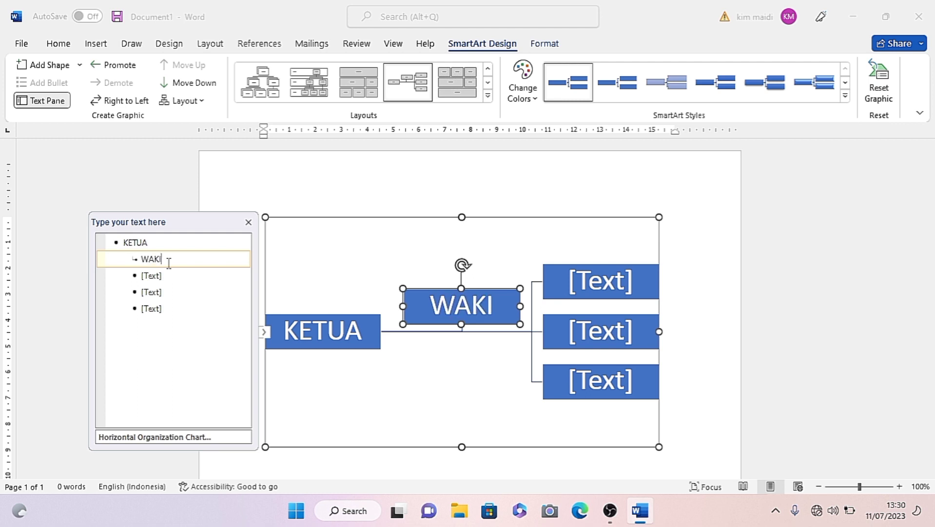
type("L")
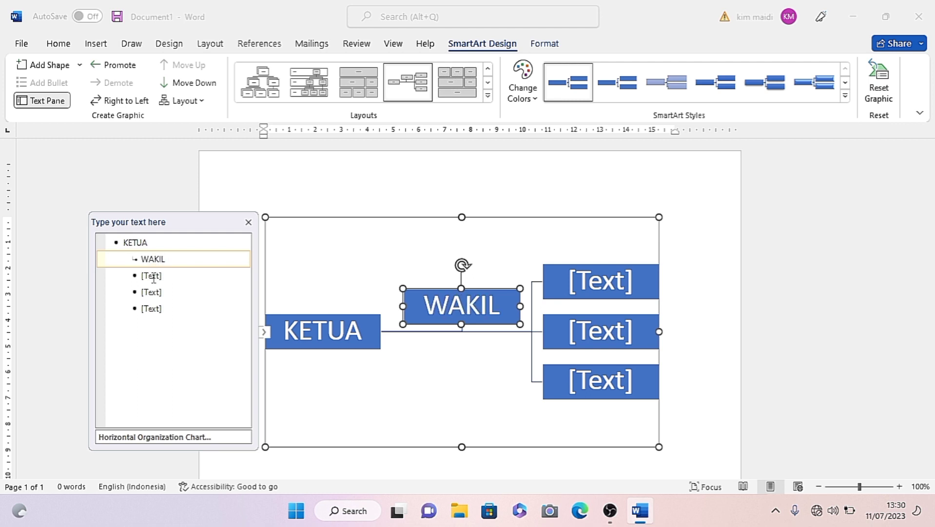
left_click(154, 277)
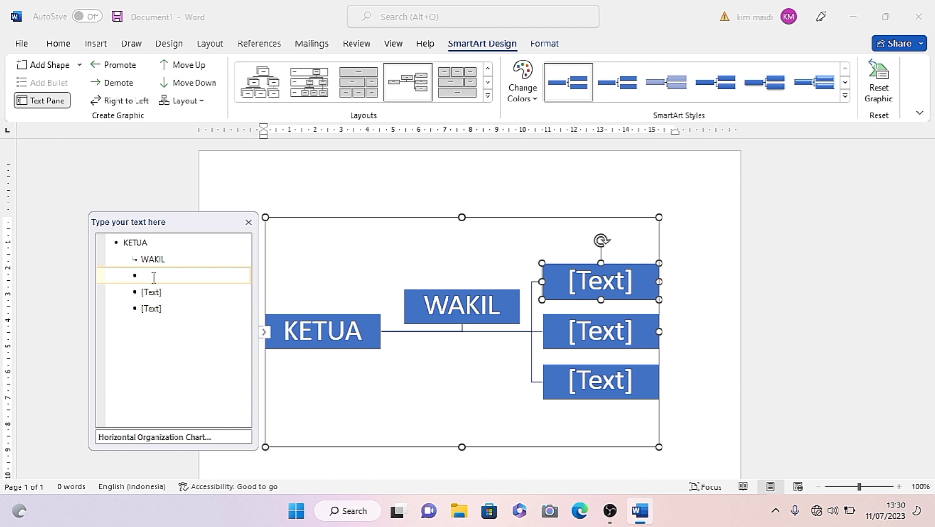
type("SE")
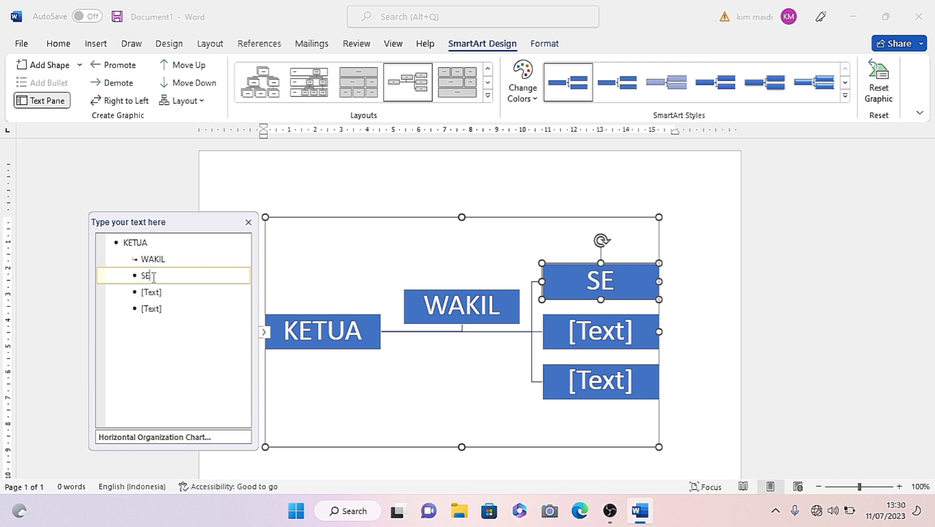
type("KRETAR")
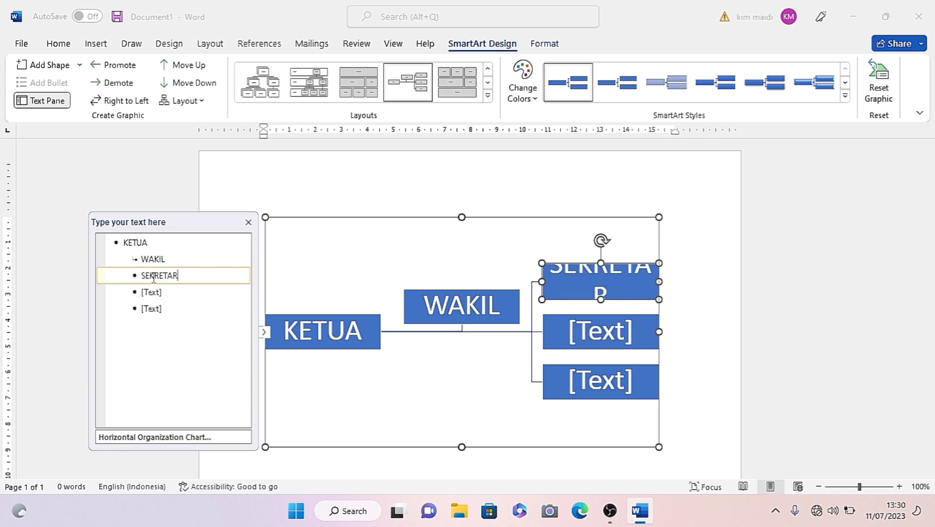
type("IS")
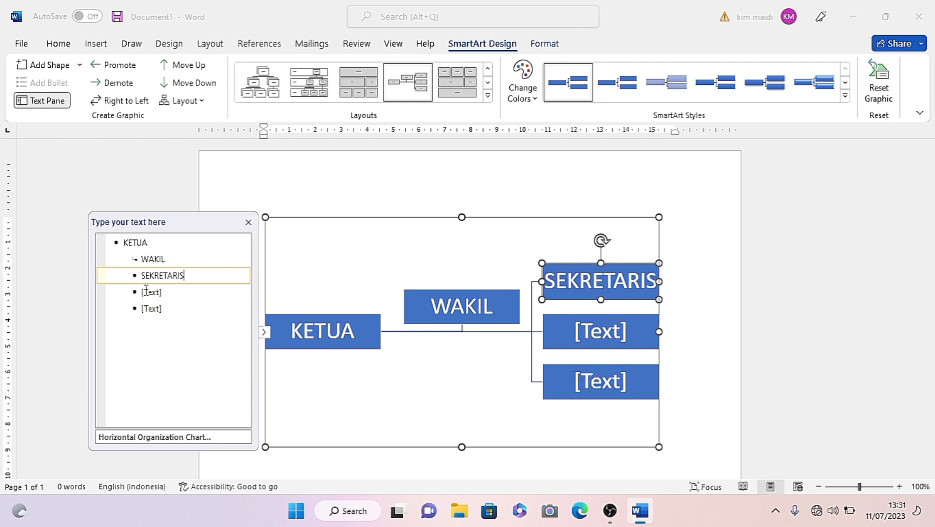
Enter BENDAHARA for the fourth box and ANGGOTA for the fifth, fixing typos.
left_click(149, 292)
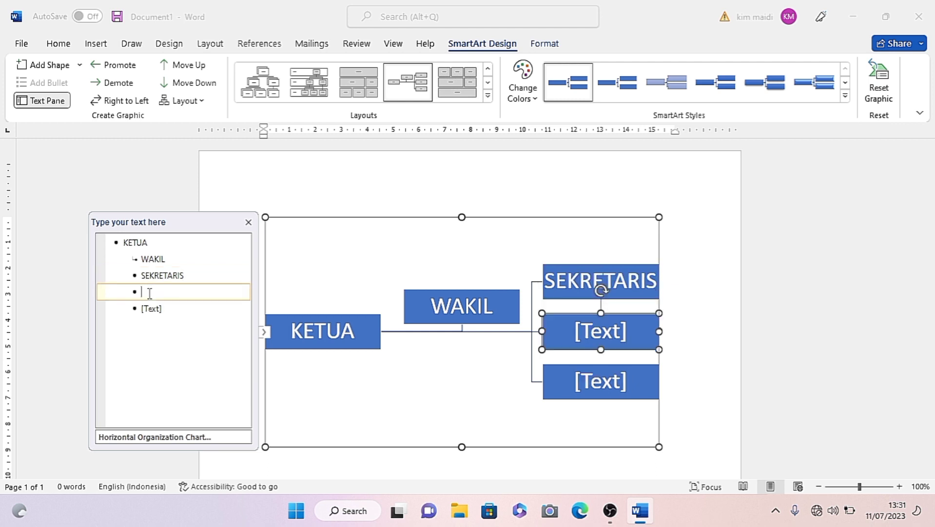
type("BEN")
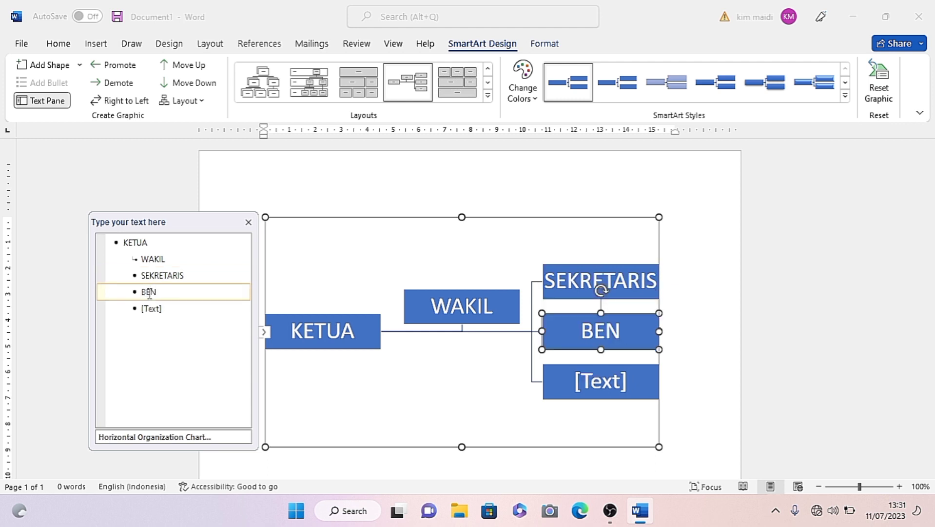
type("DAHAR")
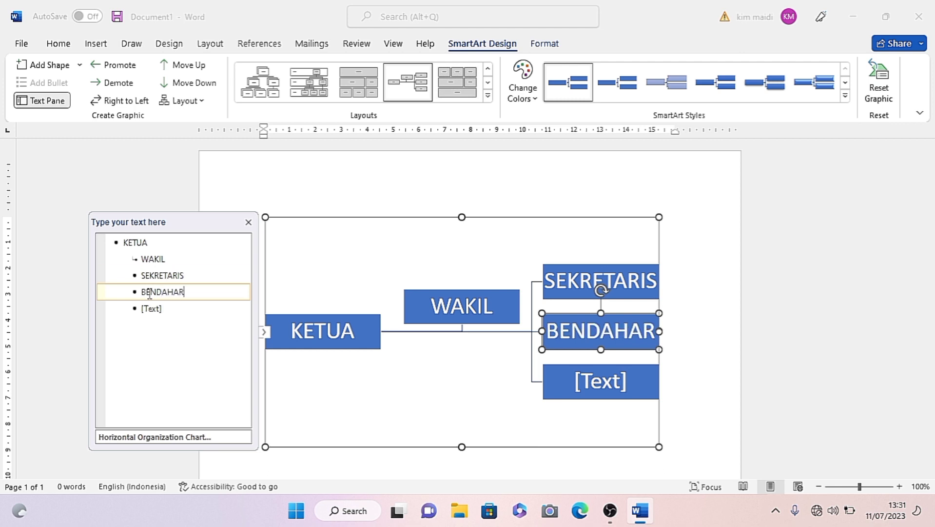
type("A")
left_click(153, 309)
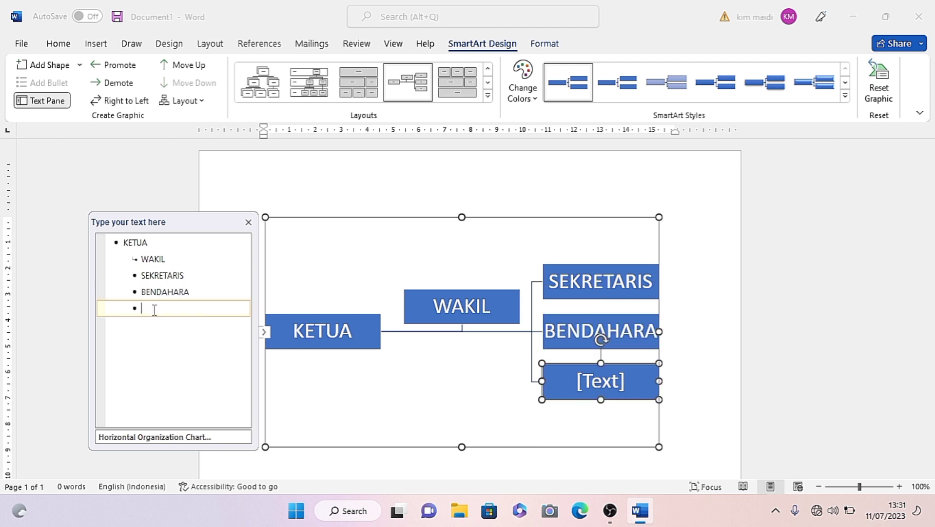
type("ABF")
key("BackSpace")
type("GO")
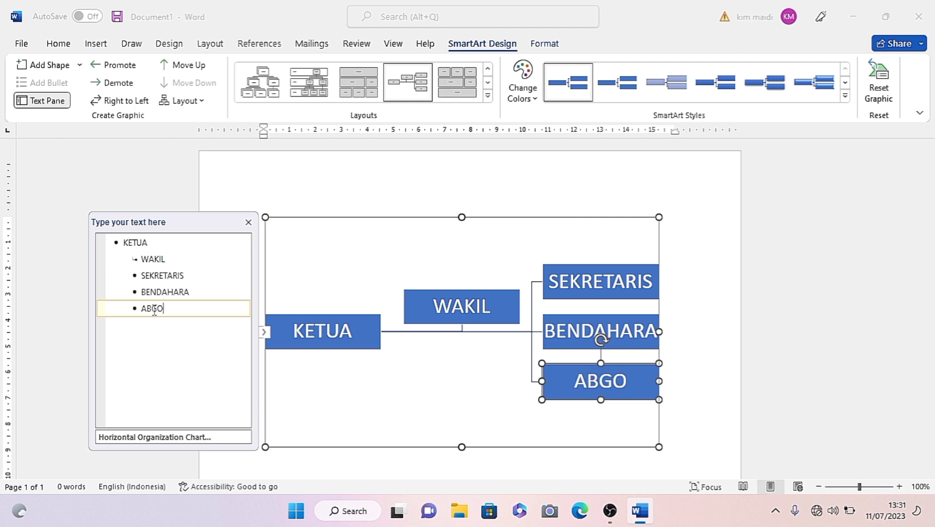
type("TA")
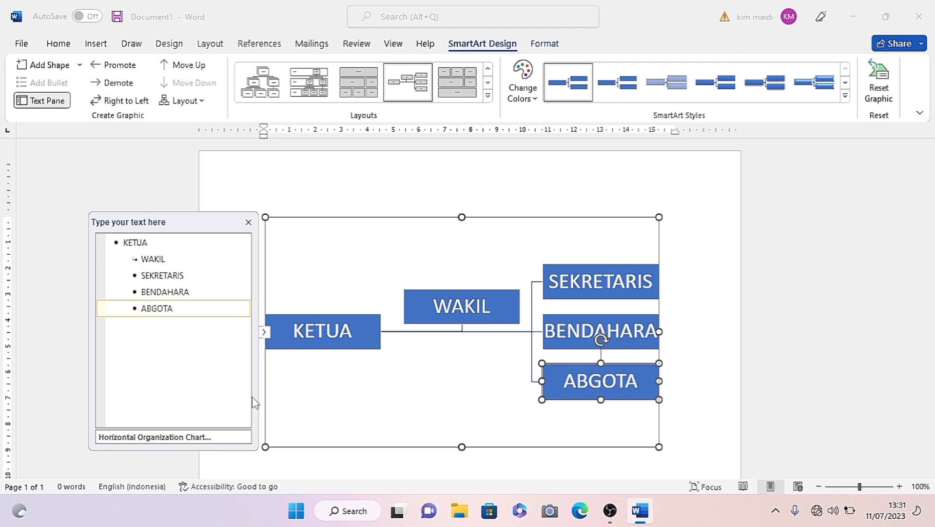
key("BackSpace")
key("BackSpace")
key("BackSpace")
key("BackSpace")
key("BackSpace")
key("BackSpace")
type("A")
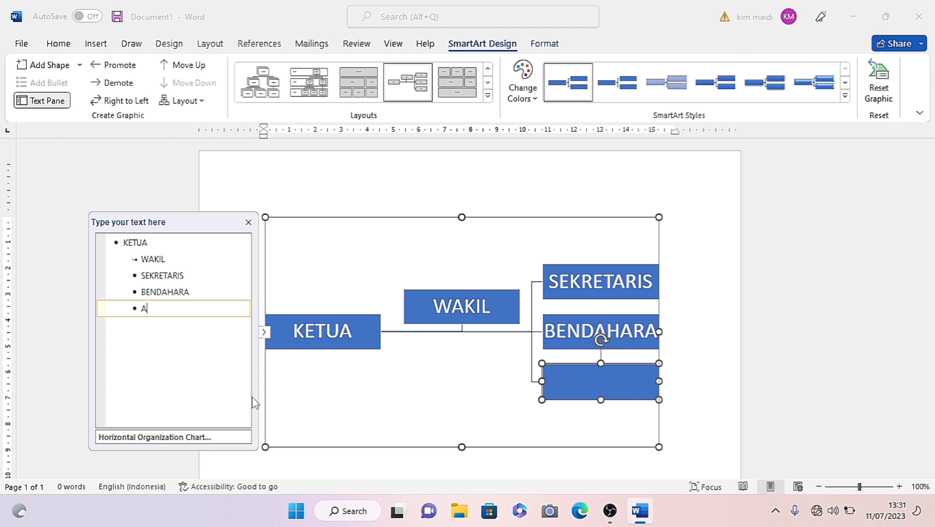
type("NGGOT")
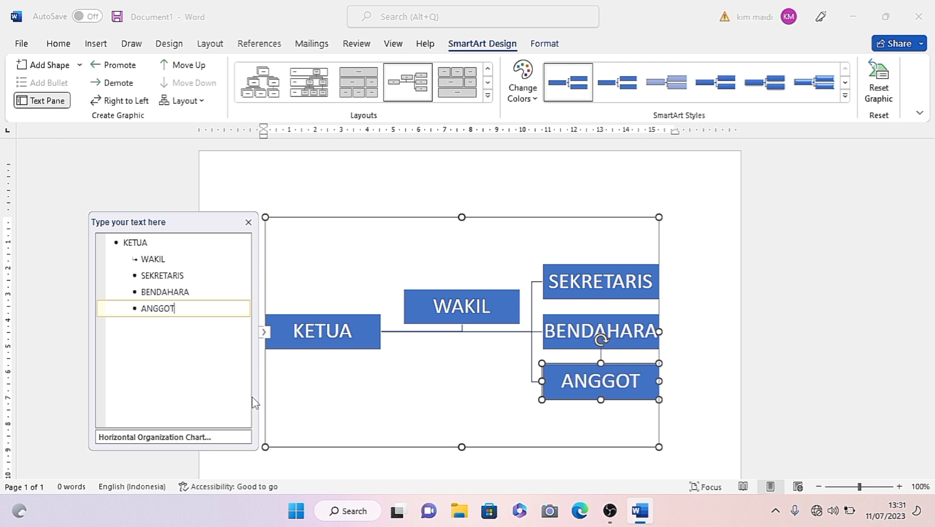
type("A")
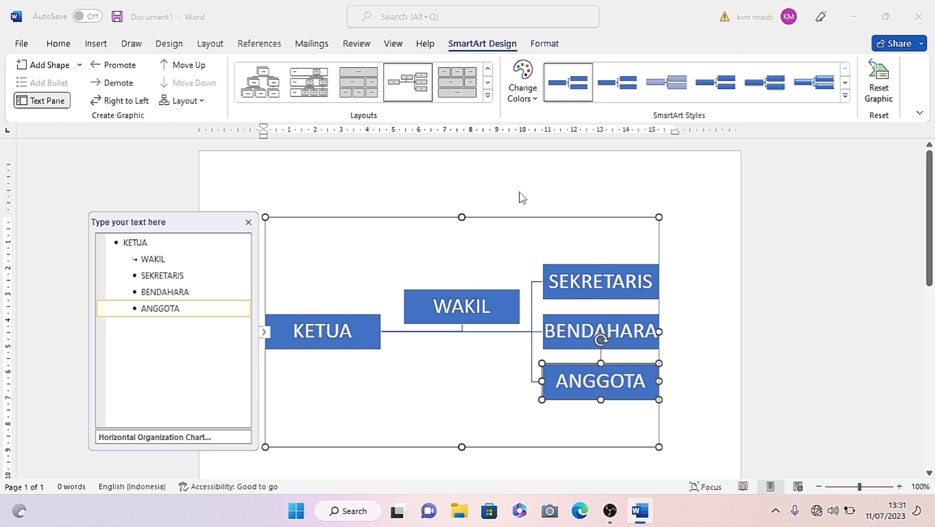
Close the Text Pane and apply the shaded, beveled 3D SmartArt style to the whole chart.
left_click(249, 223)
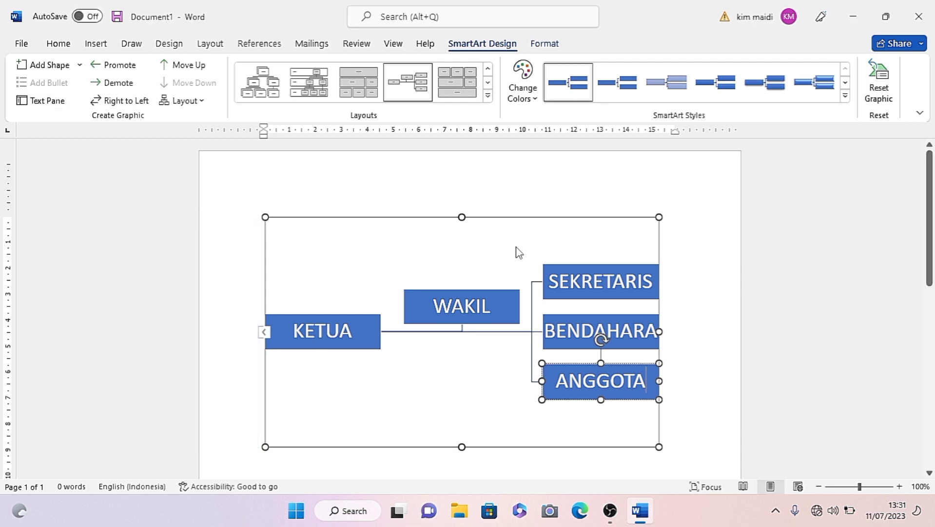
left_click(463, 263)
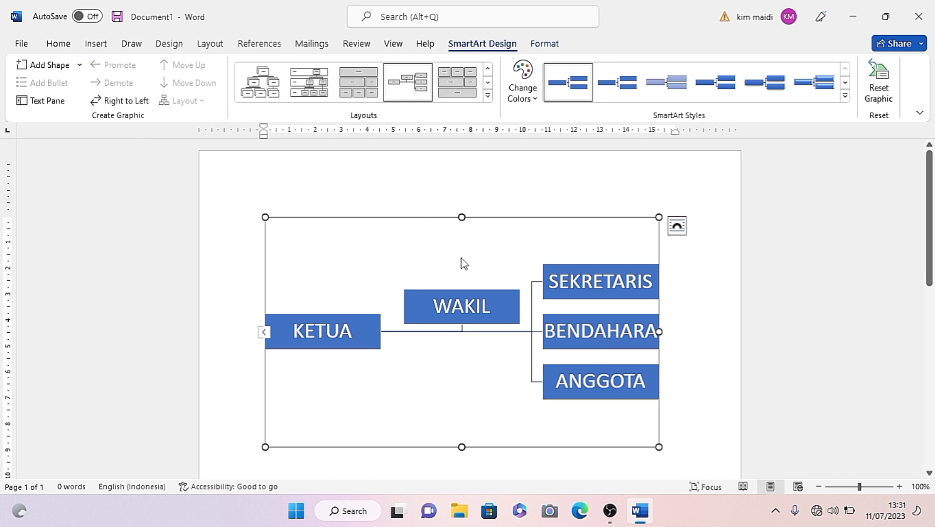
left_click(622, 83)
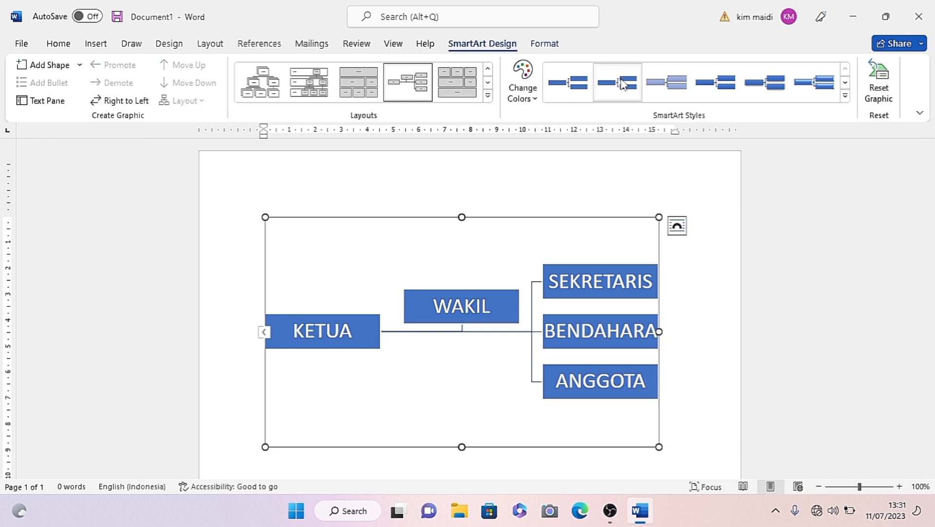
left_click(678, 94)
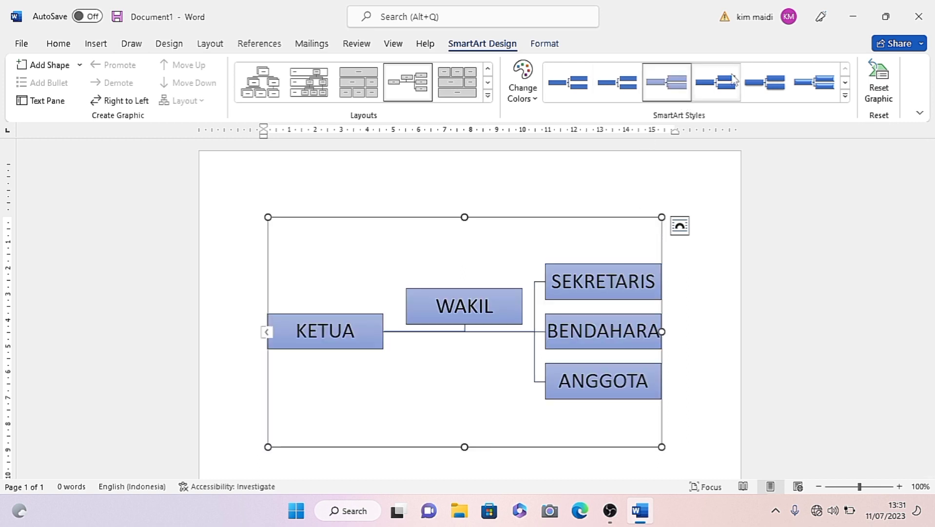
left_click(723, 93)
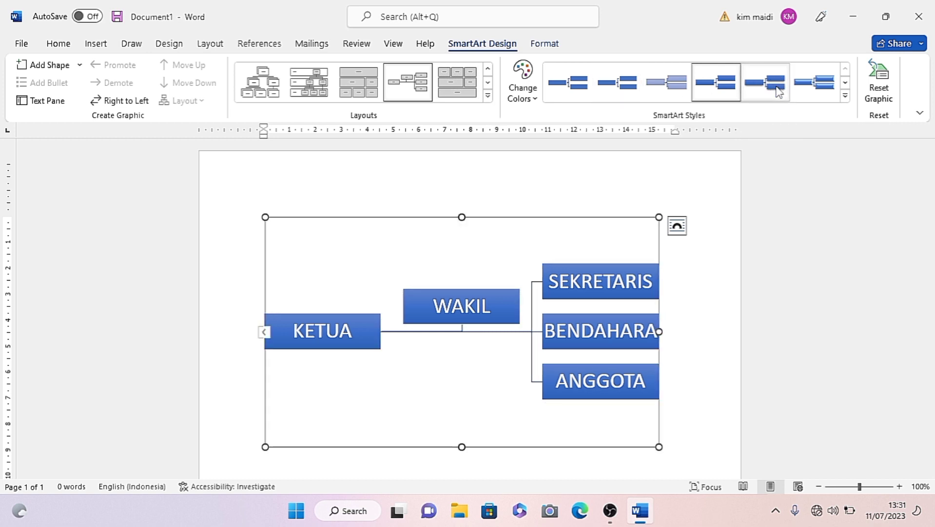
left_click(779, 92)
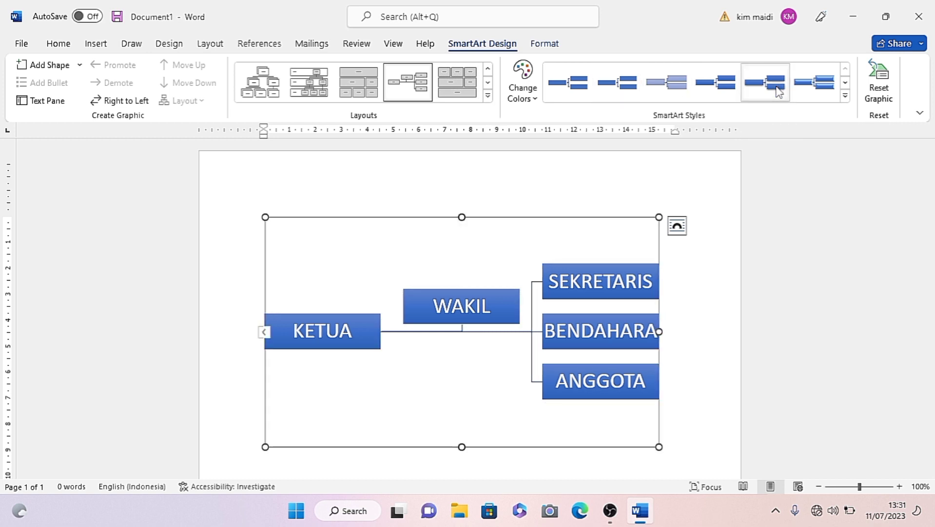
left_click(817, 75)
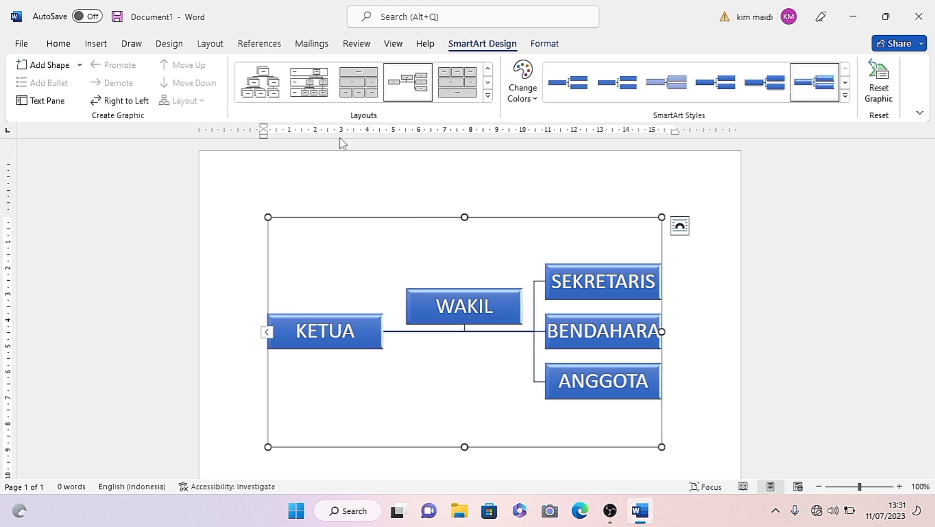
Switch to a top-down Organization Chart layout with solid blue boxes, cancelling More Layouts.
left_click(271, 93)
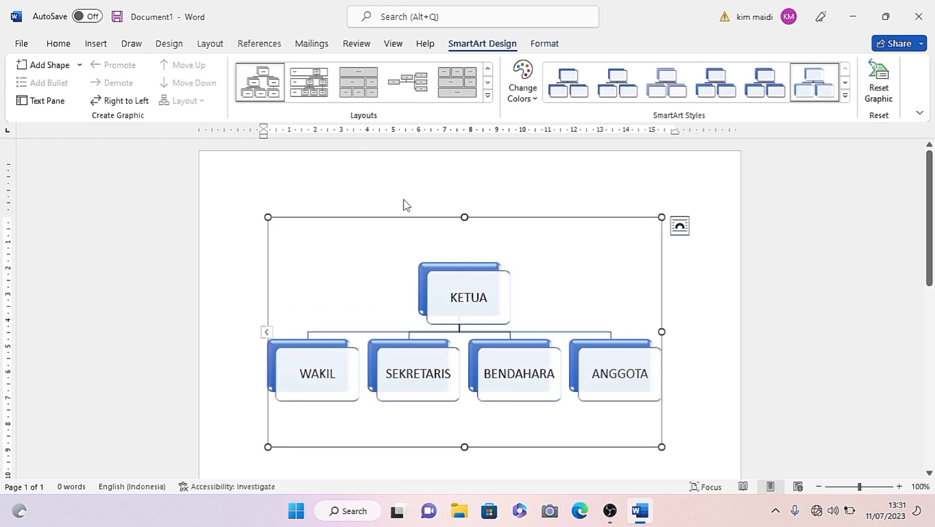
left_click(317, 89)
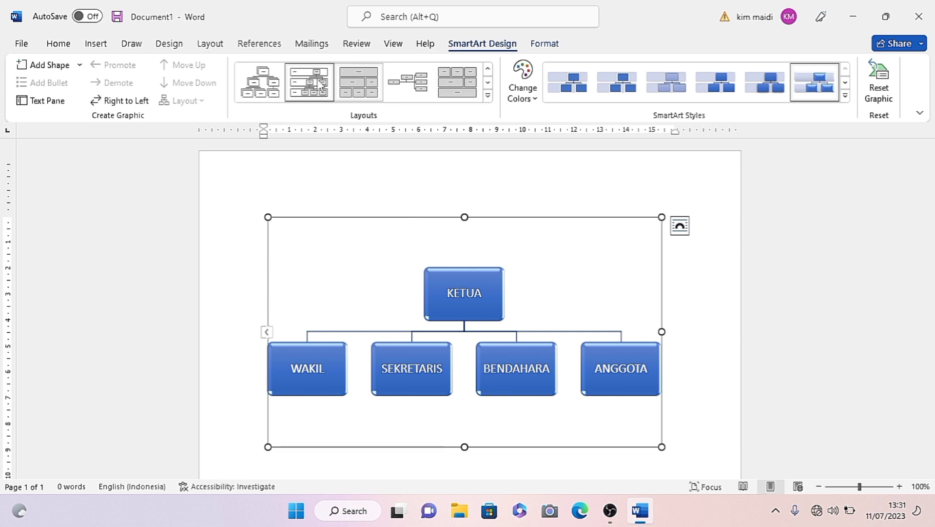
left_click(488, 95)
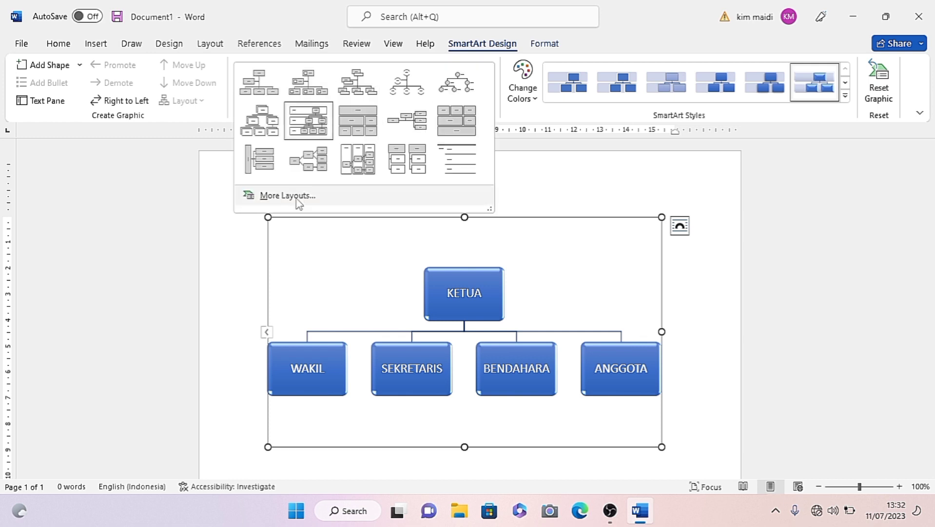
key("Escape")
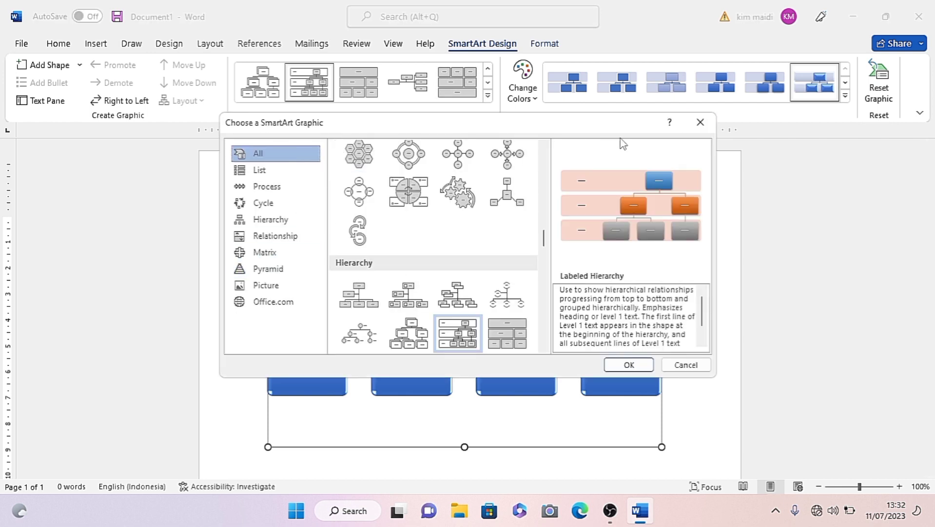
left_click(702, 123)
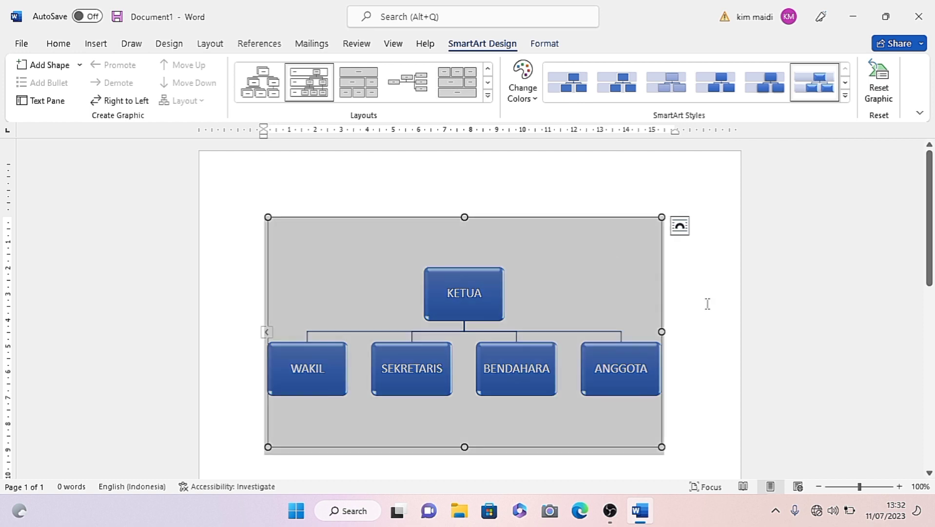
Deselect the finished org chart and bring the OBS Studio window to the front.
left_click(707, 303)
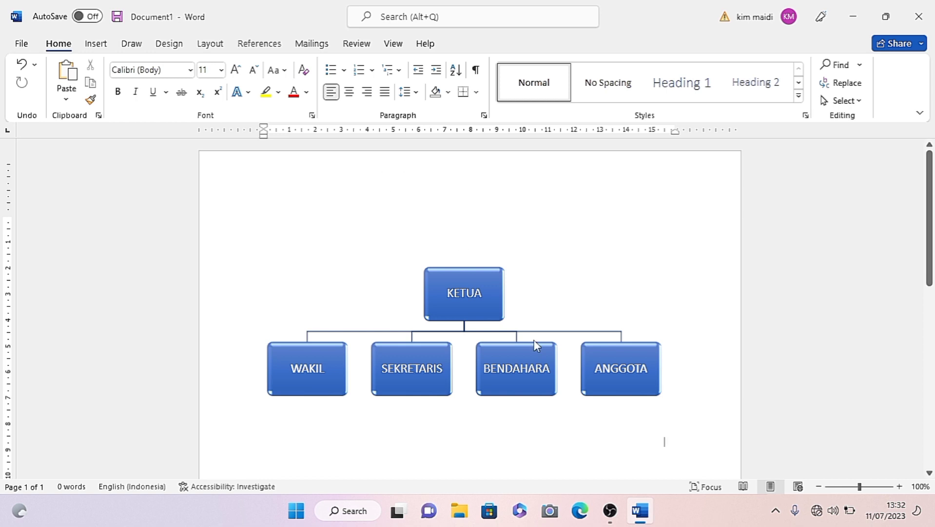
left_click(610, 511)
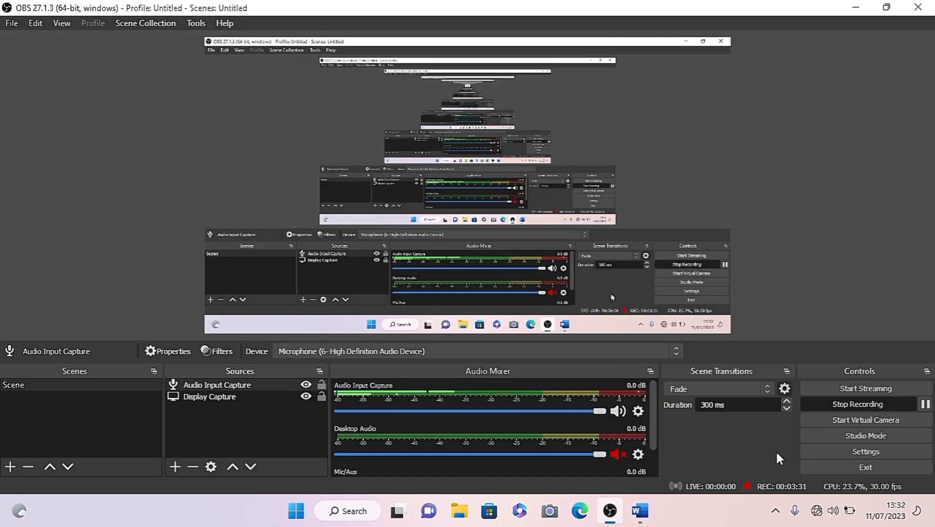